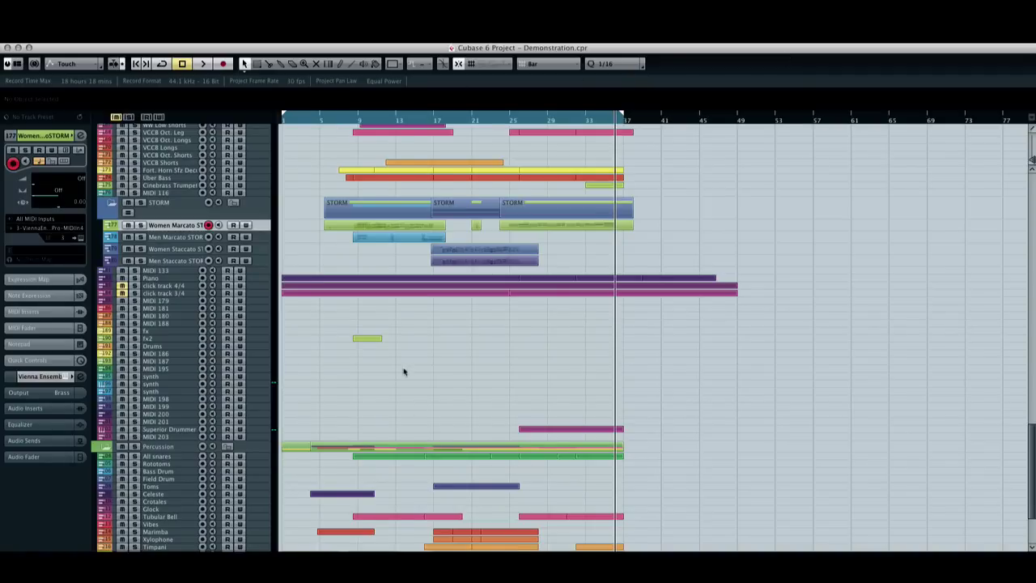
scroll(404, 371, up, 15)
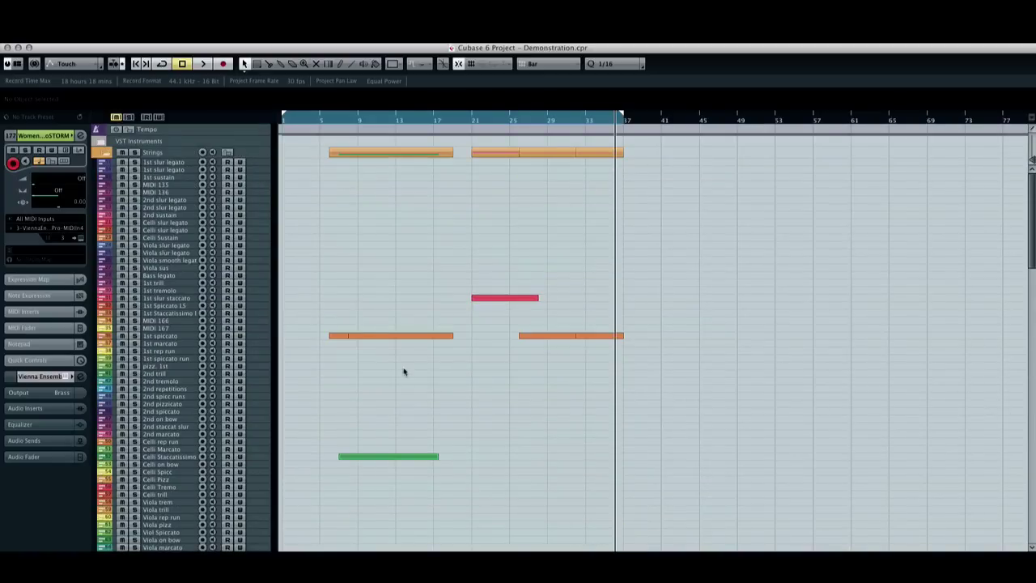
scroll(189, 438, down, 10)
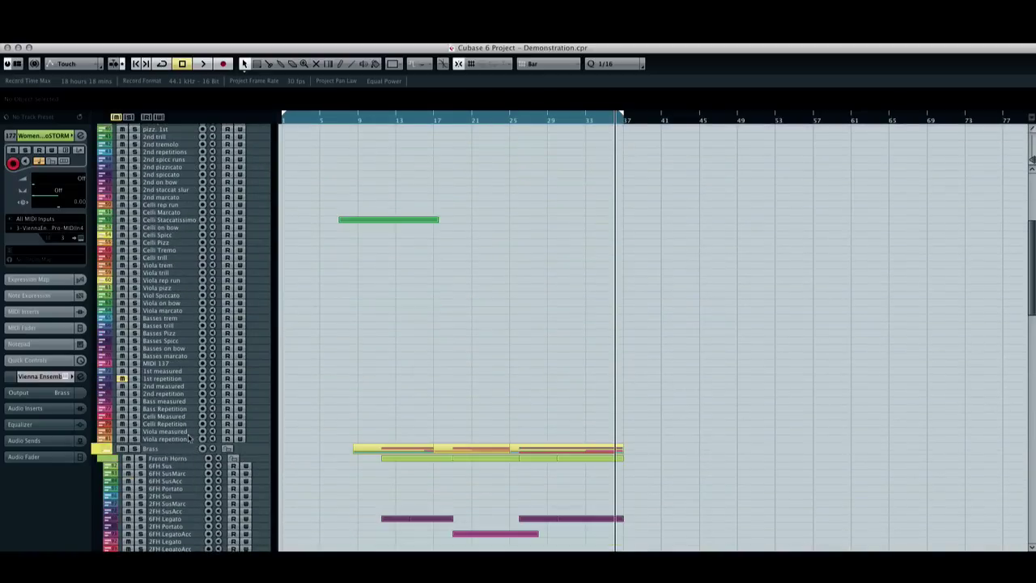
scroll(188, 438, down, 15)
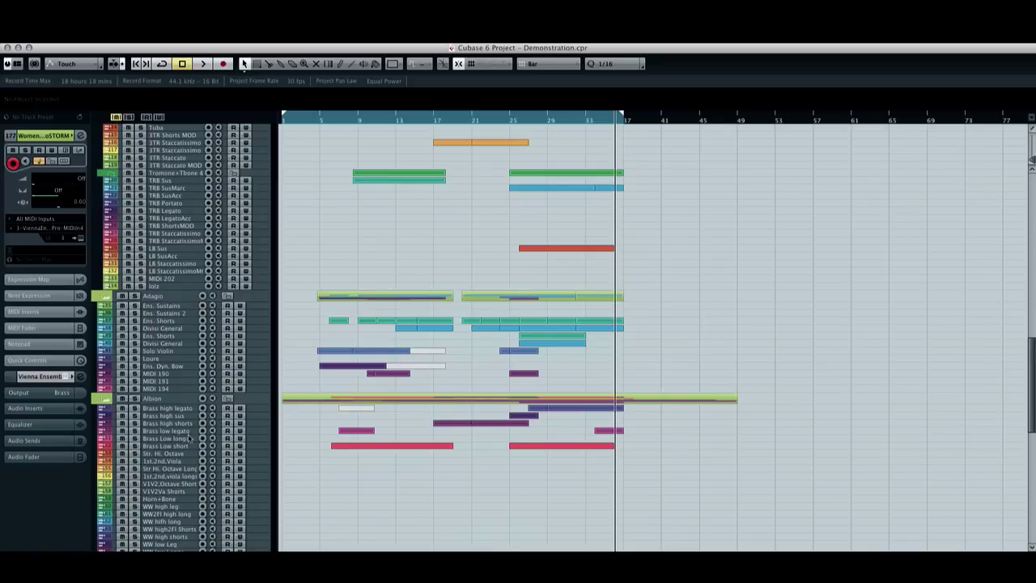
scroll(188, 434, up, 10)
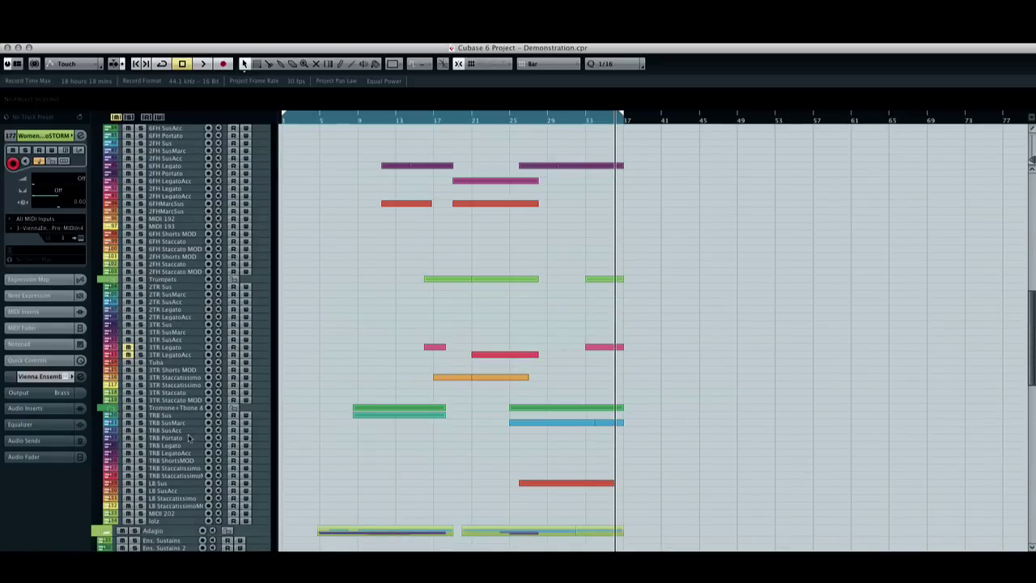
scroll(188, 438, down, 15)
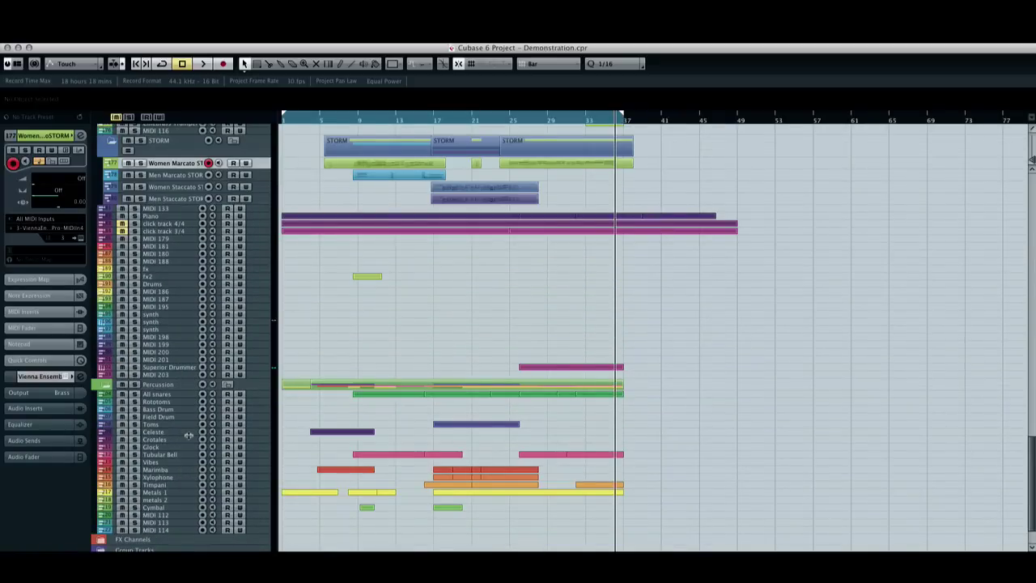
scroll(188, 437, up, 2)
scroll(188, 437, up, 2)
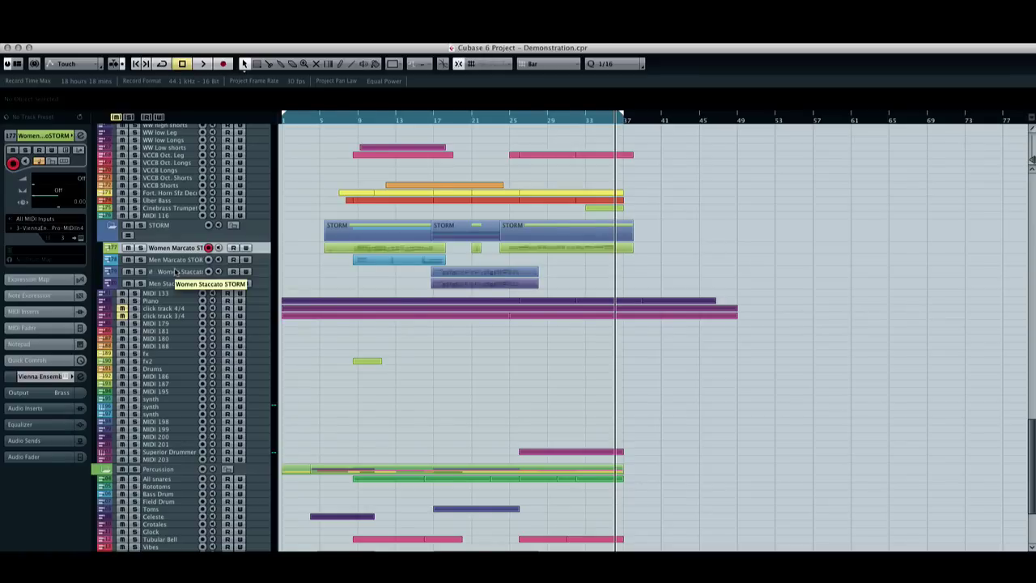
Leave the Women Staccato STORM name unchanged and disarm recording on the Women Marcato track.
key(End)
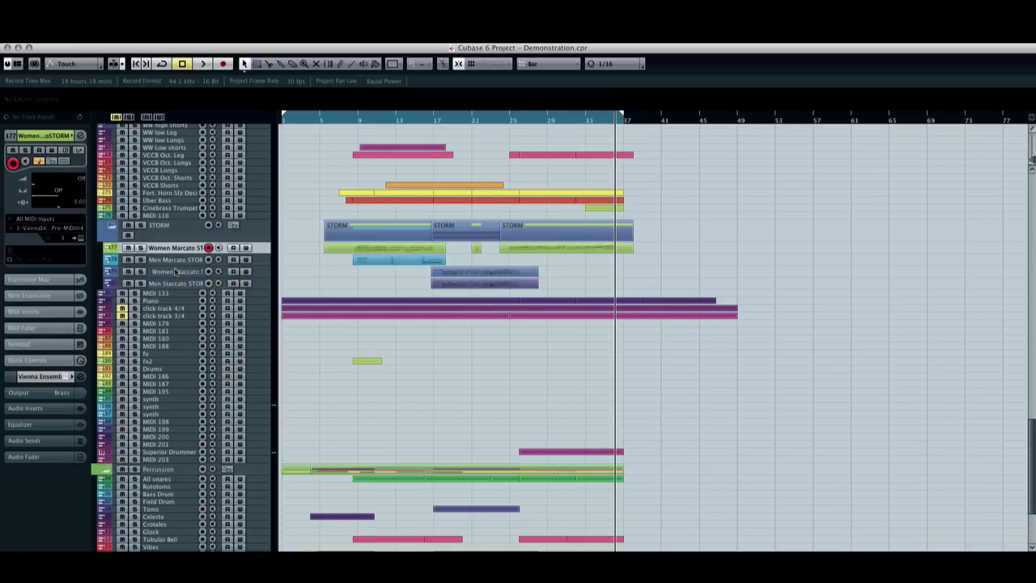
key(Return)
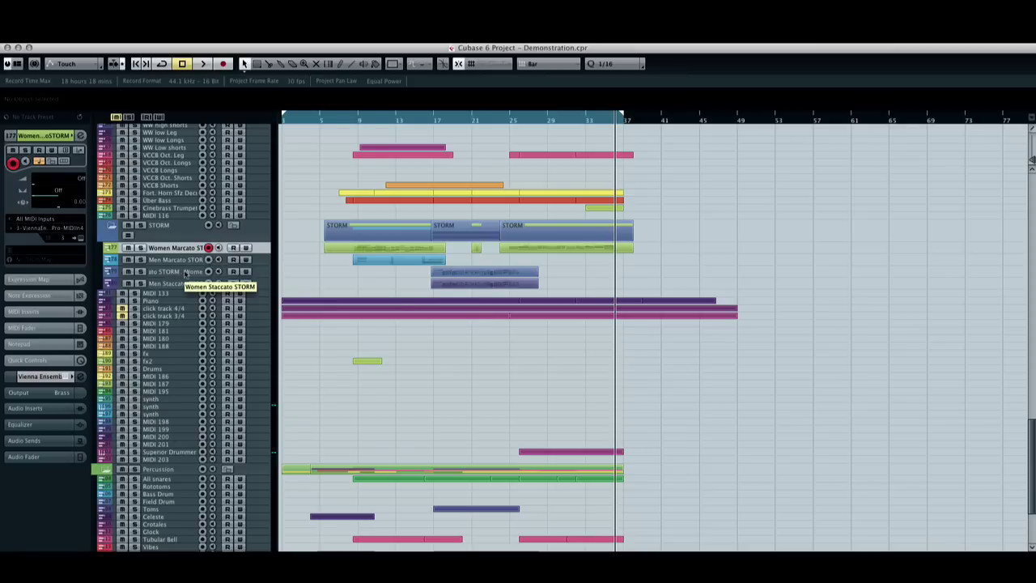
double_click(185, 272)
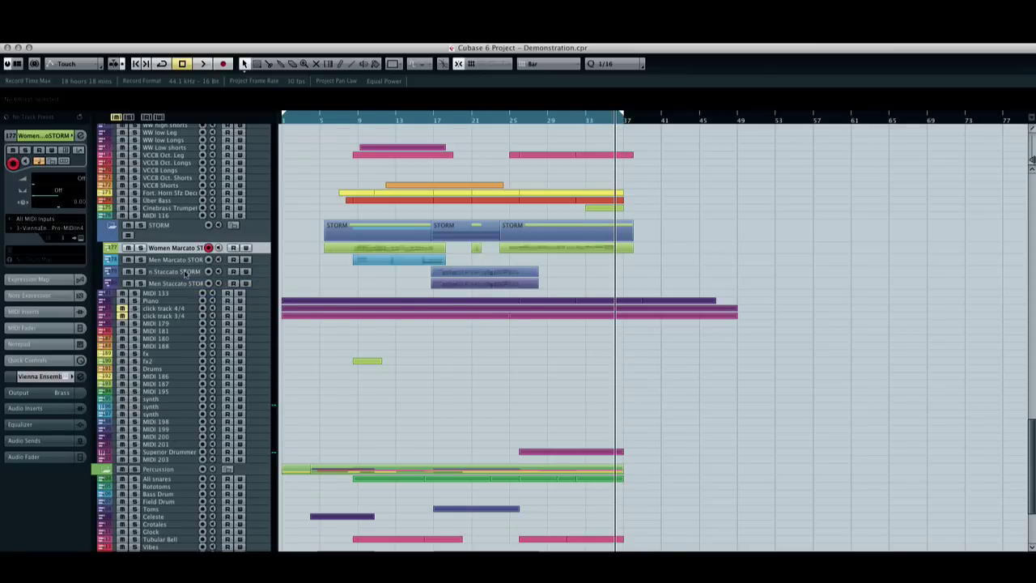
key(Return)
double_click(184, 249)
click(208, 247)
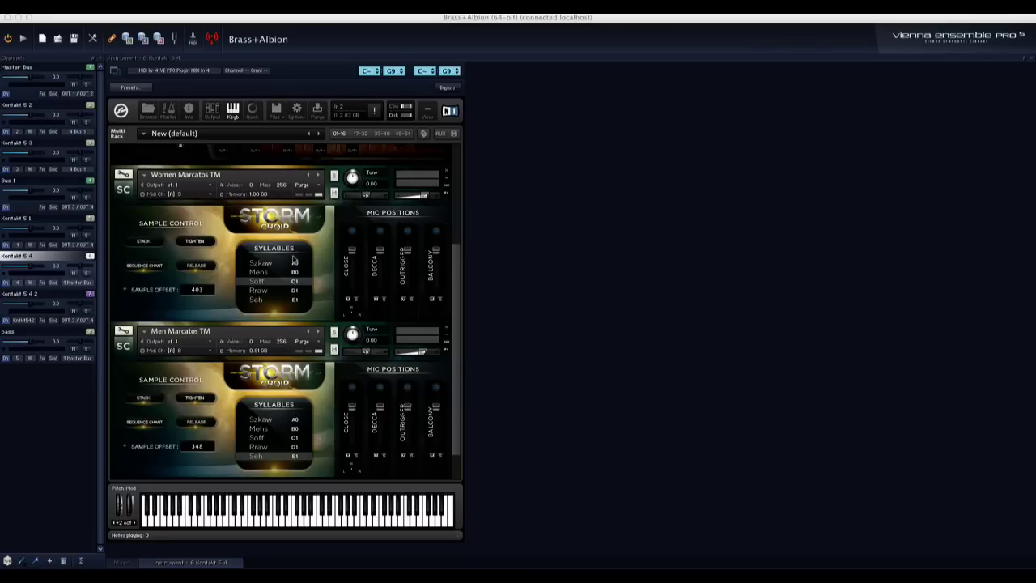
Audition the Women Marcatos syllables from Szkaw through Seh, then settle back on Szkaw.
click(260, 264)
click(258, 271)
click(260, 281)
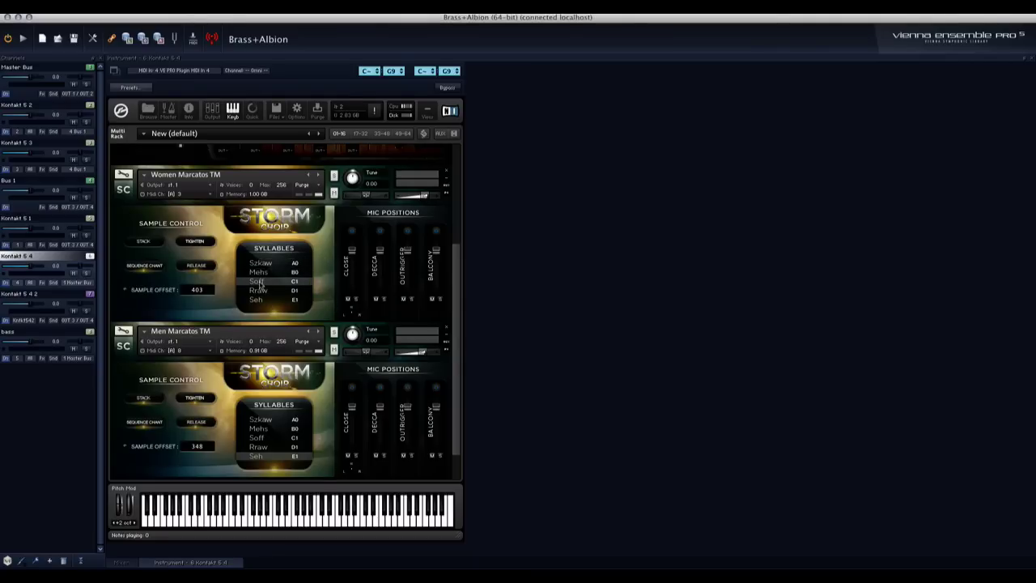
click(262, 289)
click(263, 299)
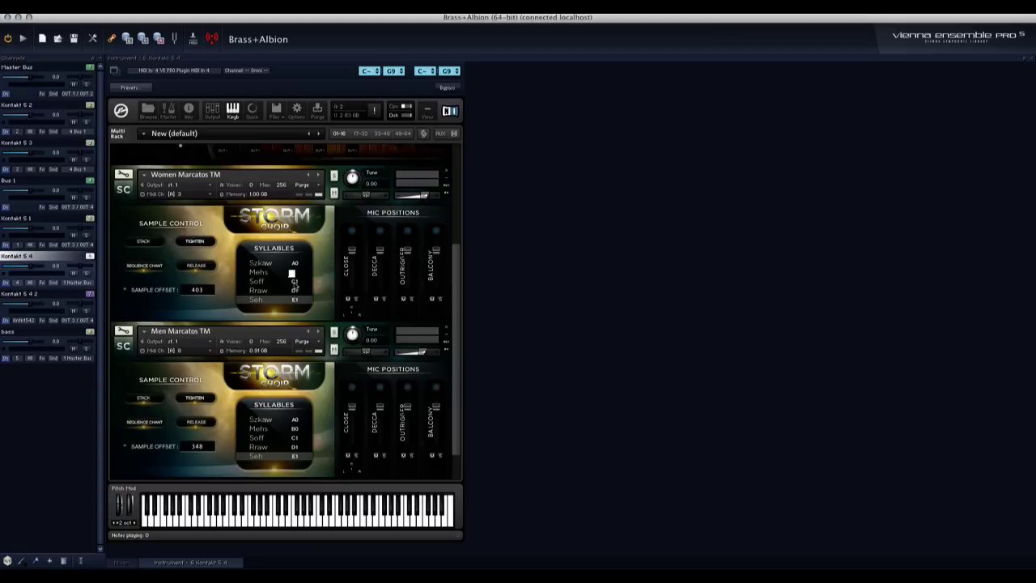
click(311, 264)
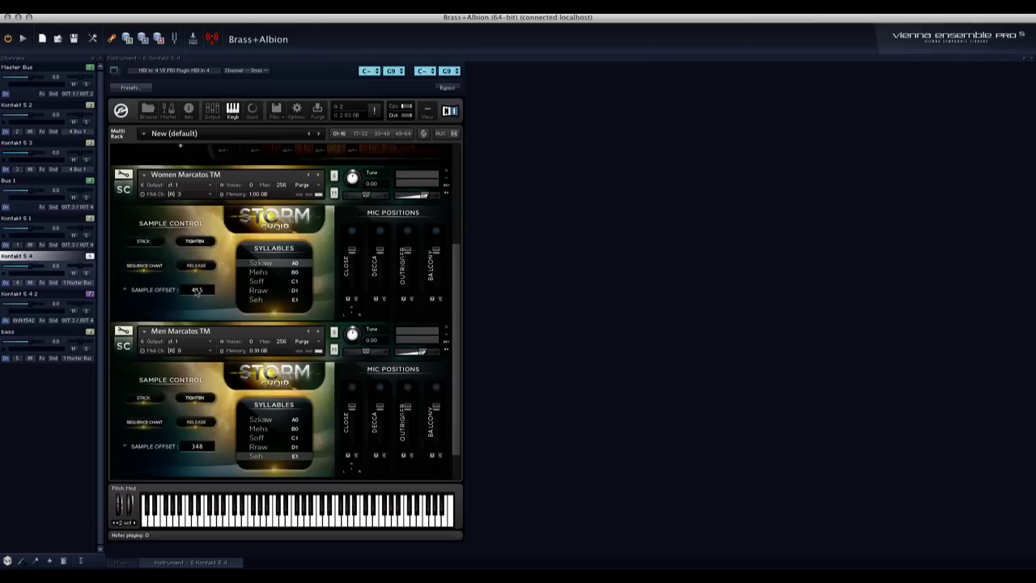
Raise the Women Marcatos sample offset to 422 and turn on syllable STACK.
drag(197, 293, 201, 263)
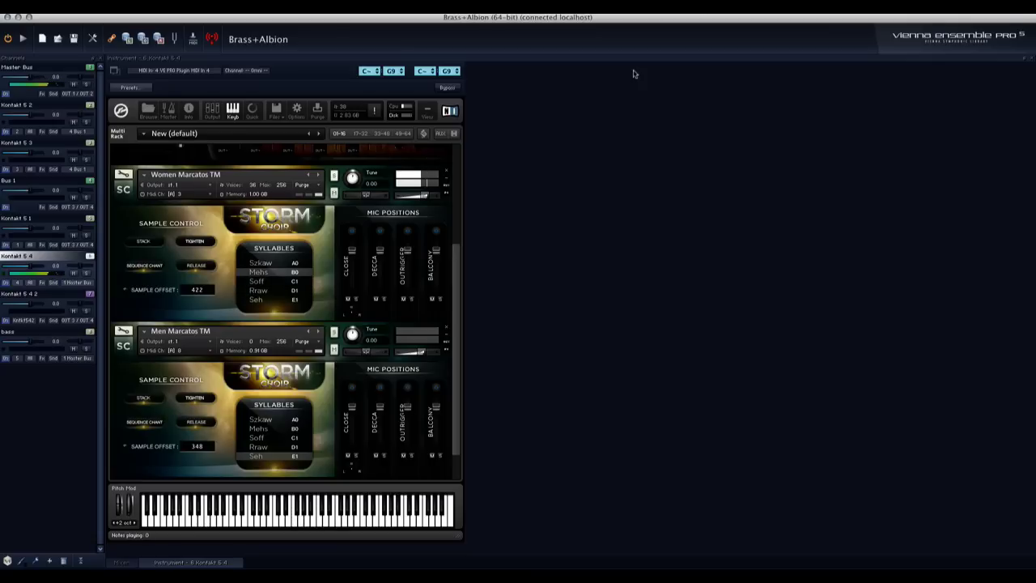
click(144, 242)
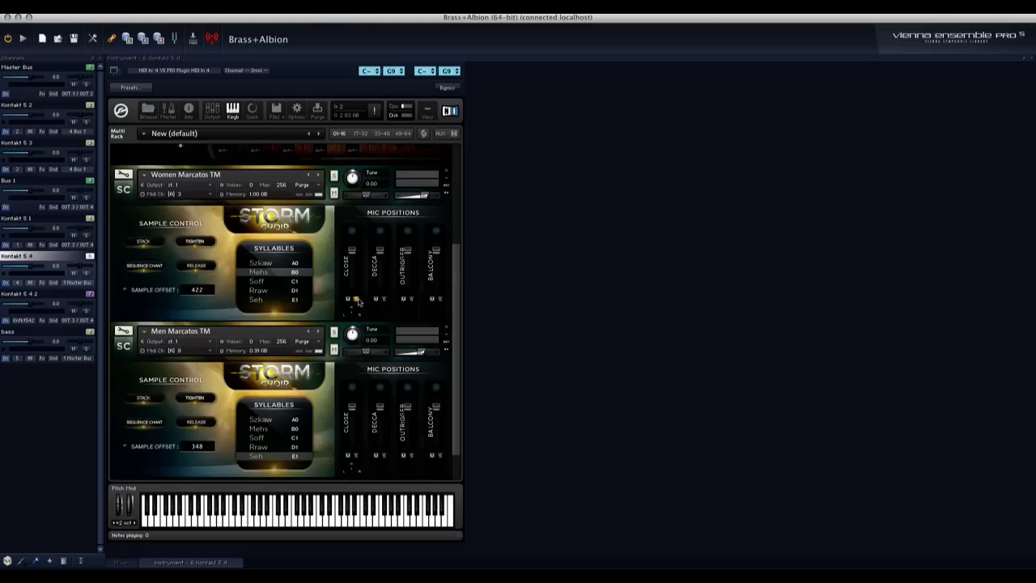
click(356, 298)
Try soloing and muting the Women Marcatos Close and Decca mic positions, leaving Decca unmuted.
click(348, 299)
click(375, 299)
click(377, 298)
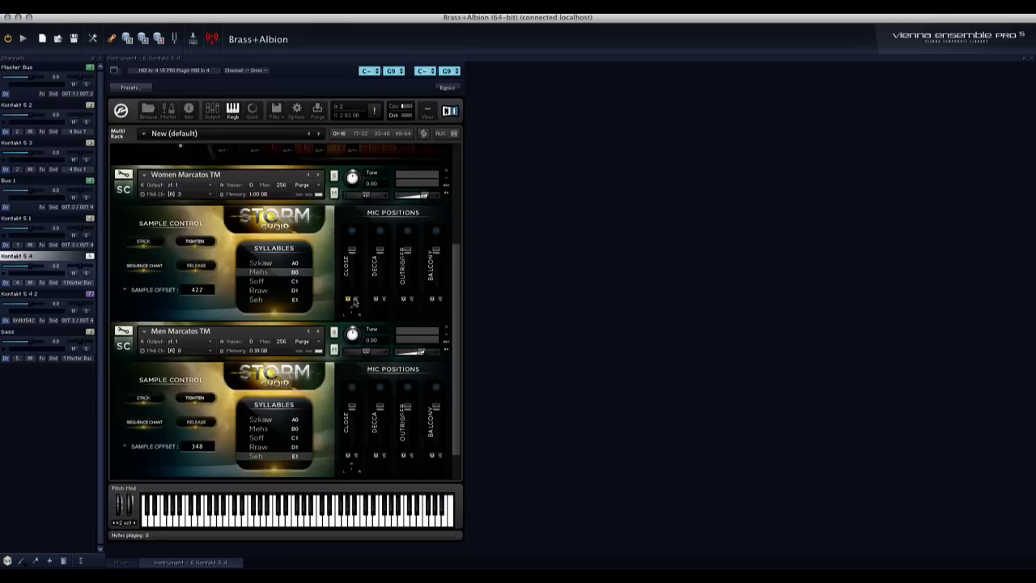
Unload the Decca and Outrigger mic samples and lower the Close mic to -9.7 dB.
click(352, 232)
click(354, 232)
click(353, 231)
click(353, 230)
click(379, 232)
click(404, 233)
mouse_move(352, 249)
mouse_down()
mouse_move(352, 274)
mouse_move(353, 260)
mouse_up()
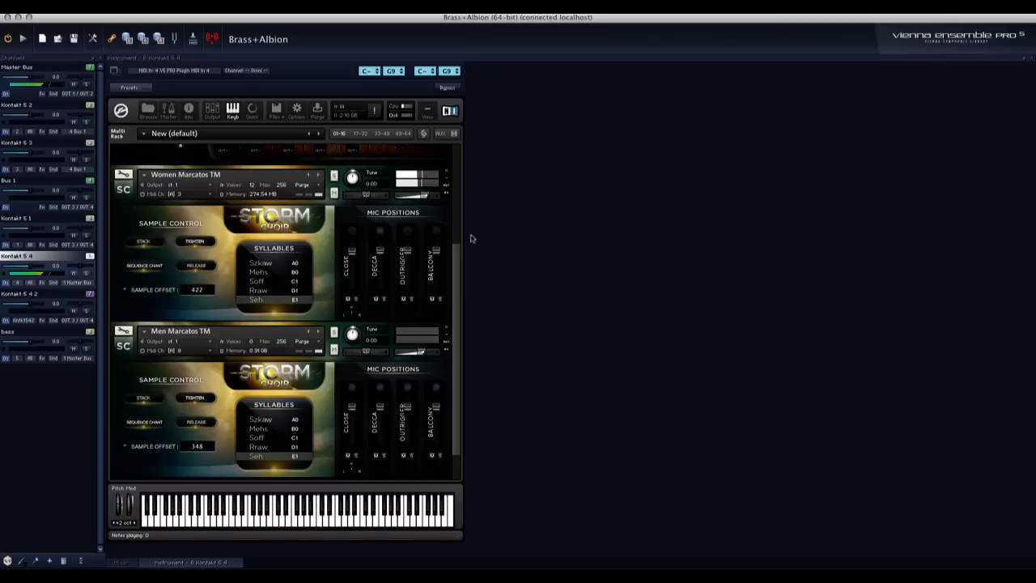
Reload the Balcony, Outrigger, Decca and Close mic positions, bringing memory back to about 0.79 GB.
click(381, 232)
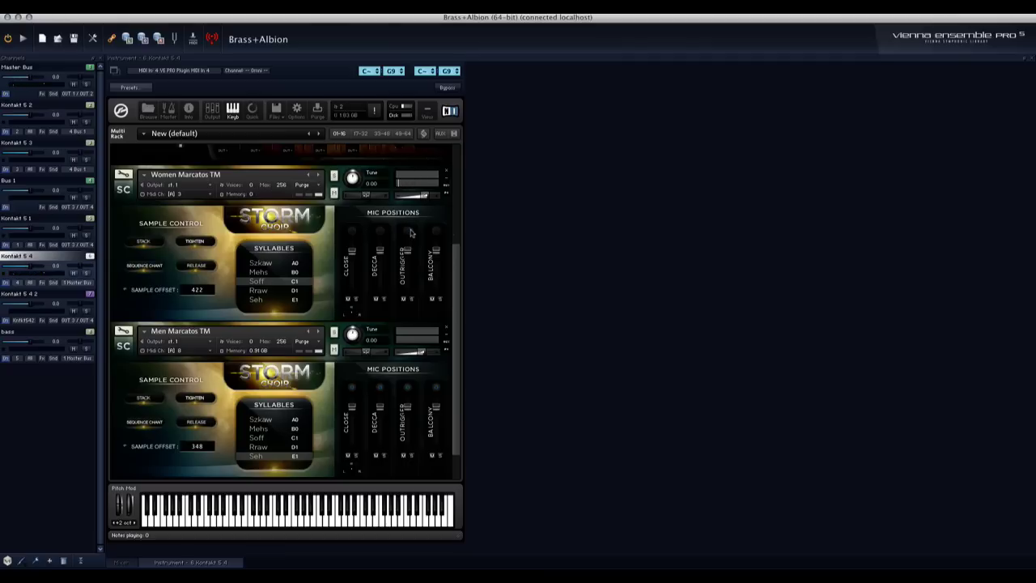
click(438, 232)
click(411, 235)
click(380, 233)
click(352, 233)
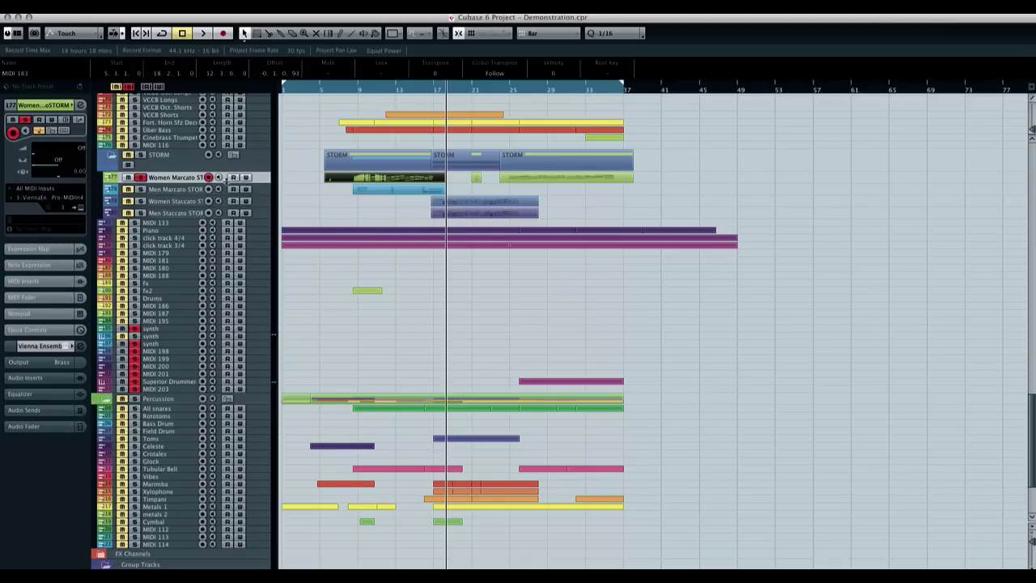
Switch the solo from Women Marcato to Men Marcato and play its part from bar 16, then stop.
click(140, 177)
click(141, 188)
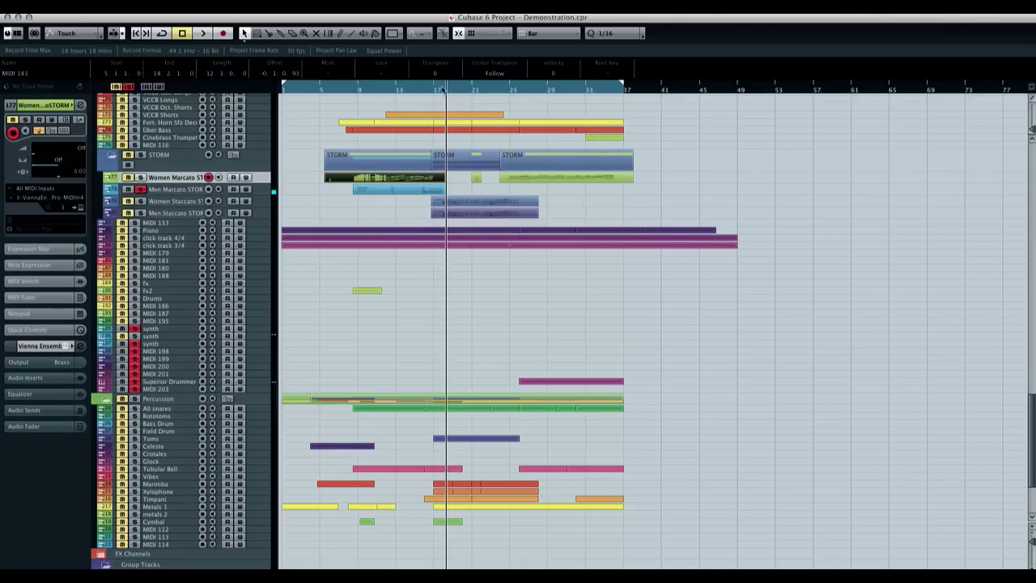
click(426, 90)
key(space)
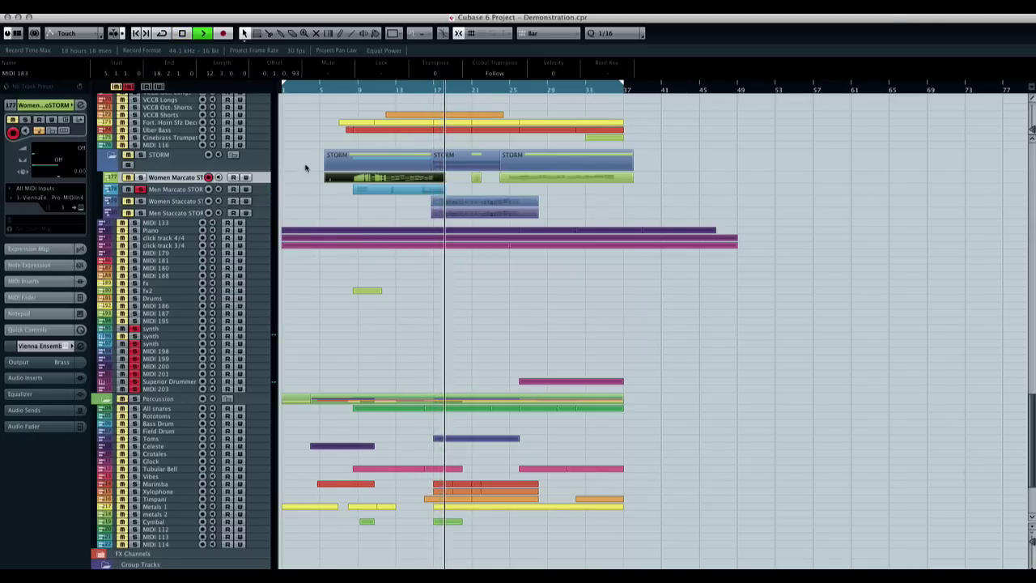
click(166, 190)
key(space)
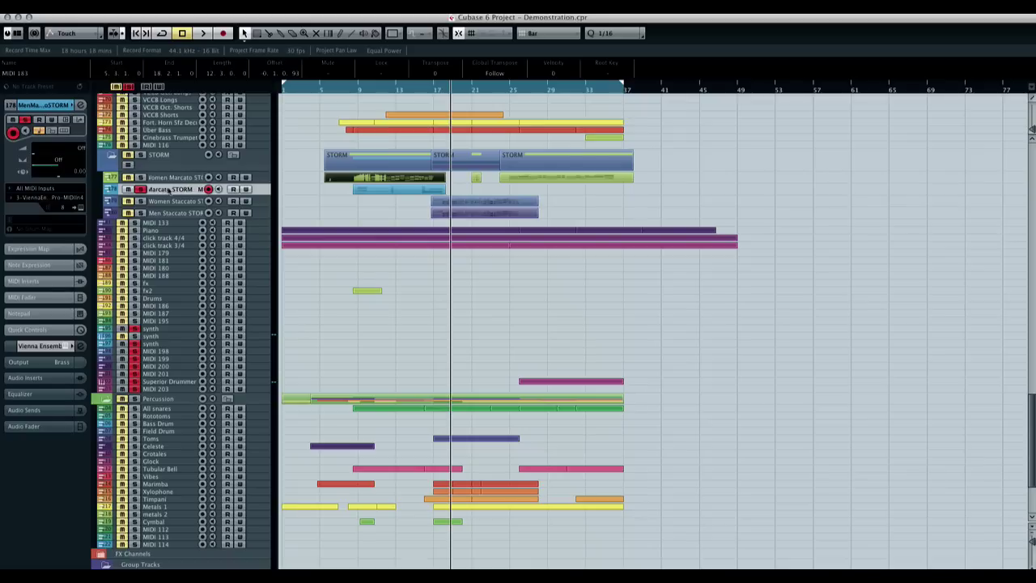
Select the Women Marcato track for auditioning.
click(171, 178)
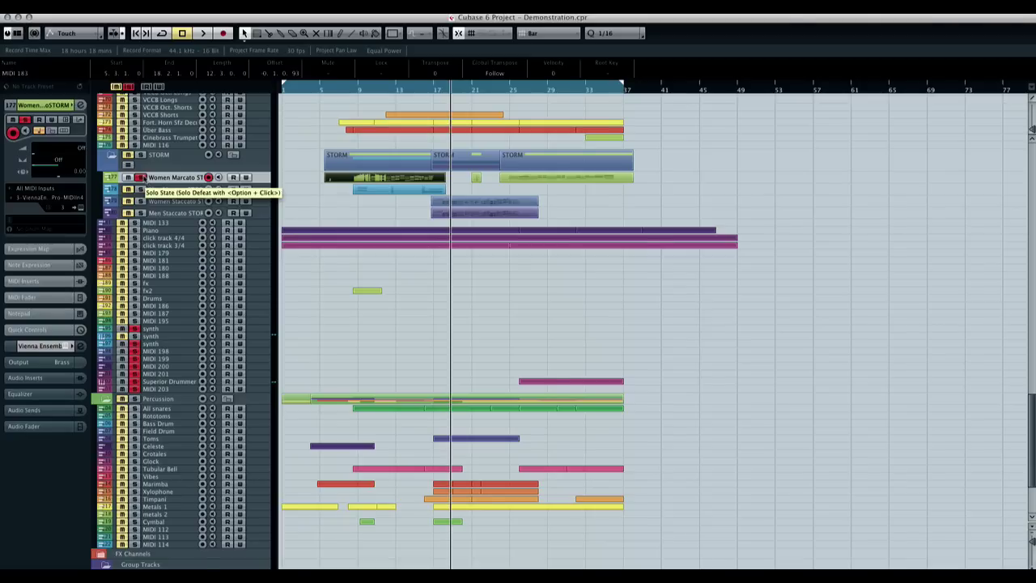
Move the solo from Women Marcato to Women Staccato and select the Women Staccato track.
click(139, 177)
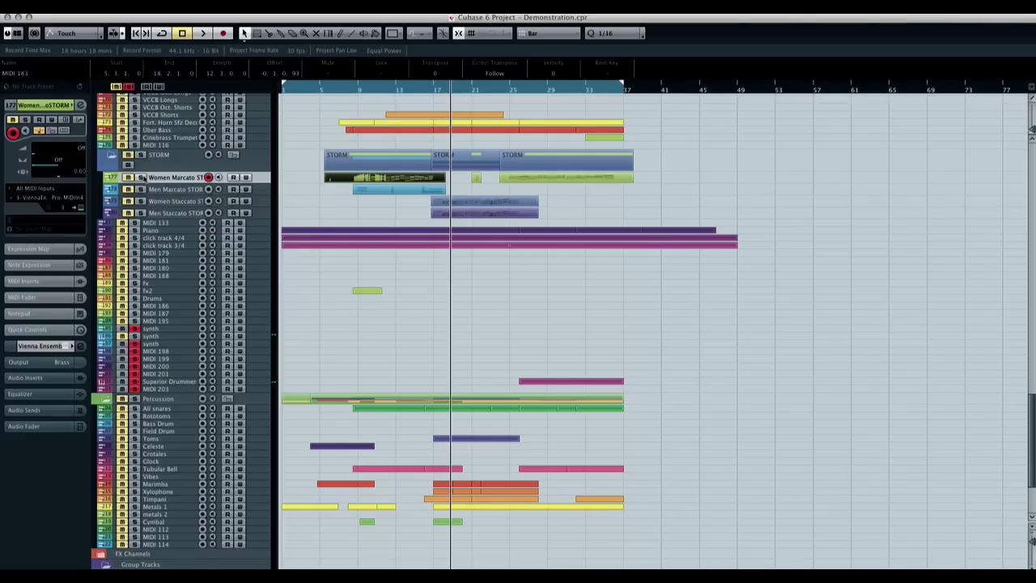
click(140, 201)
click(170, 202)
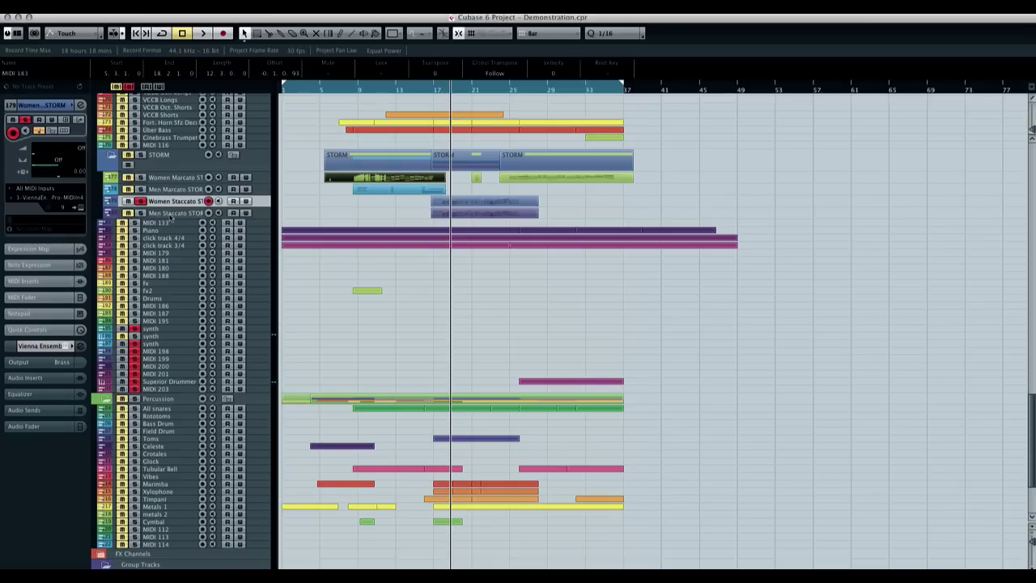
Select the Men Staccato track.
click(170, 213)
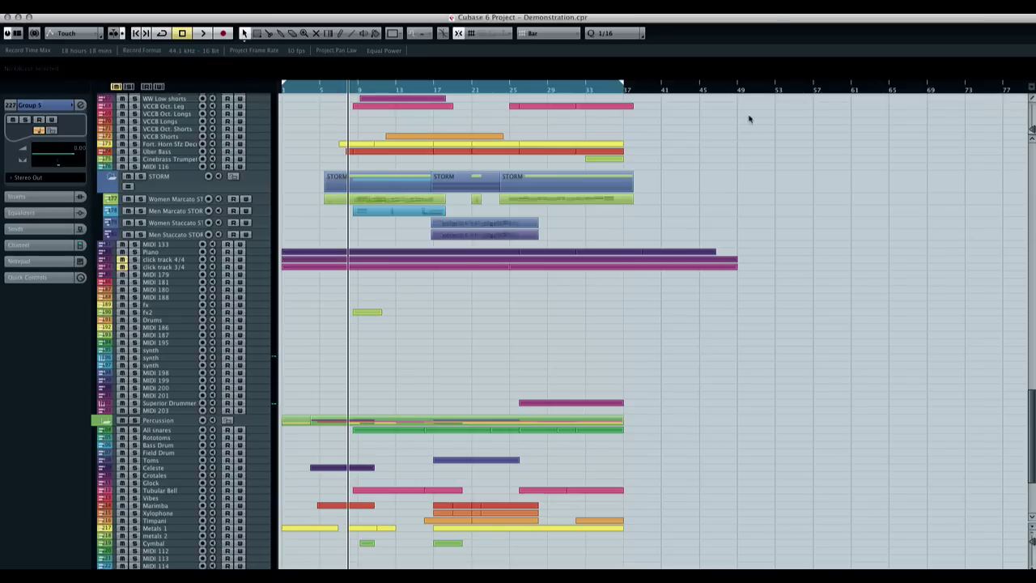
double_click(413, 200)
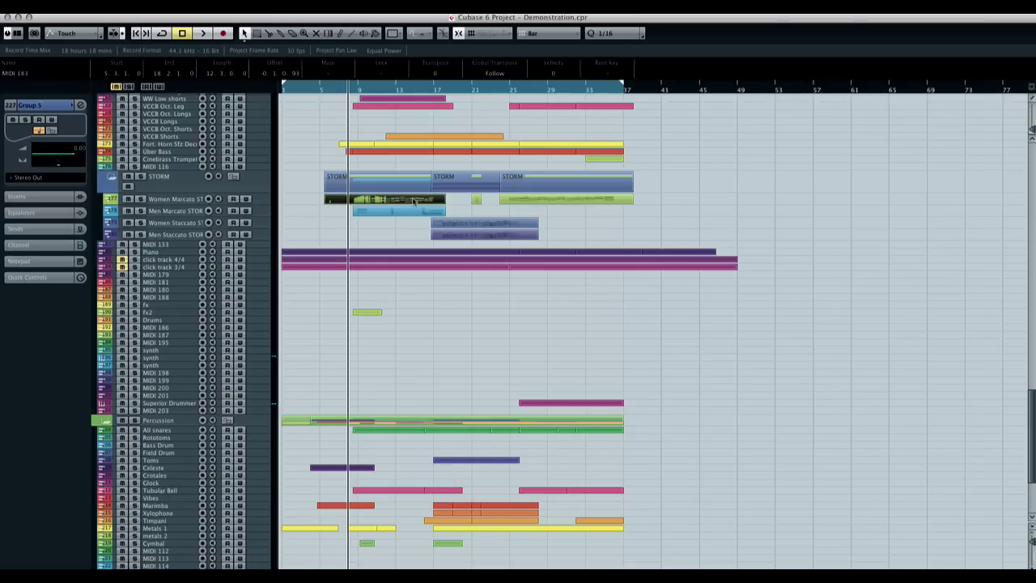
scroll(413, 201, right, 5)
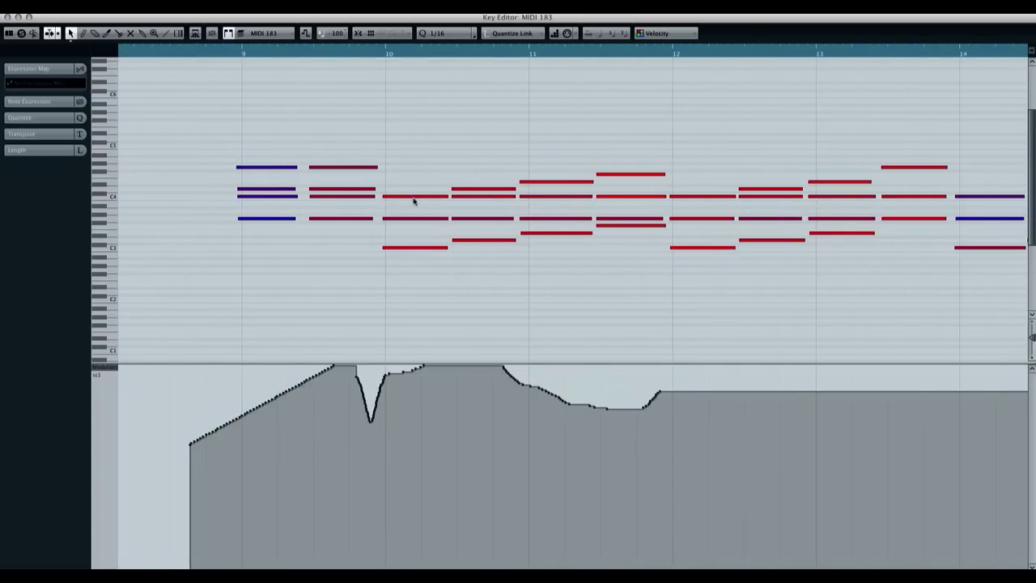
scroll(233, 383, right, 2)
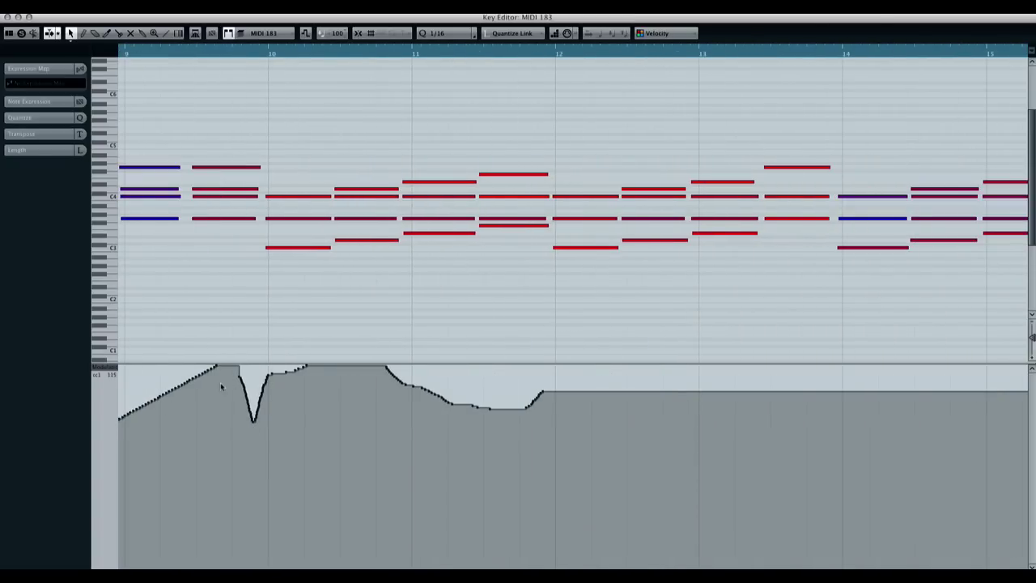
scroll(220, 386, left, 6)
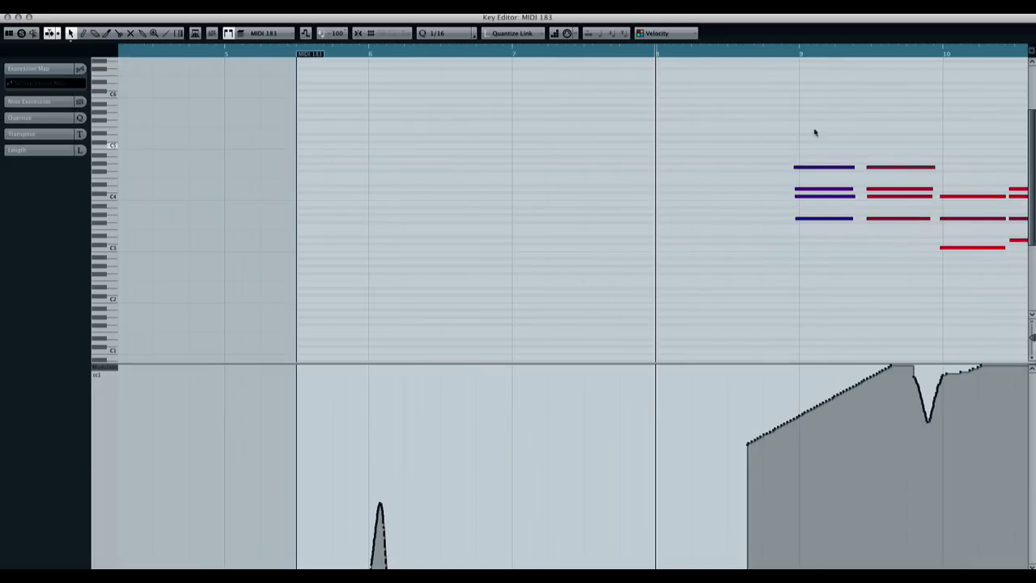
scroll(812, 261, right, 20)
scroll(813, 263, left, 15)
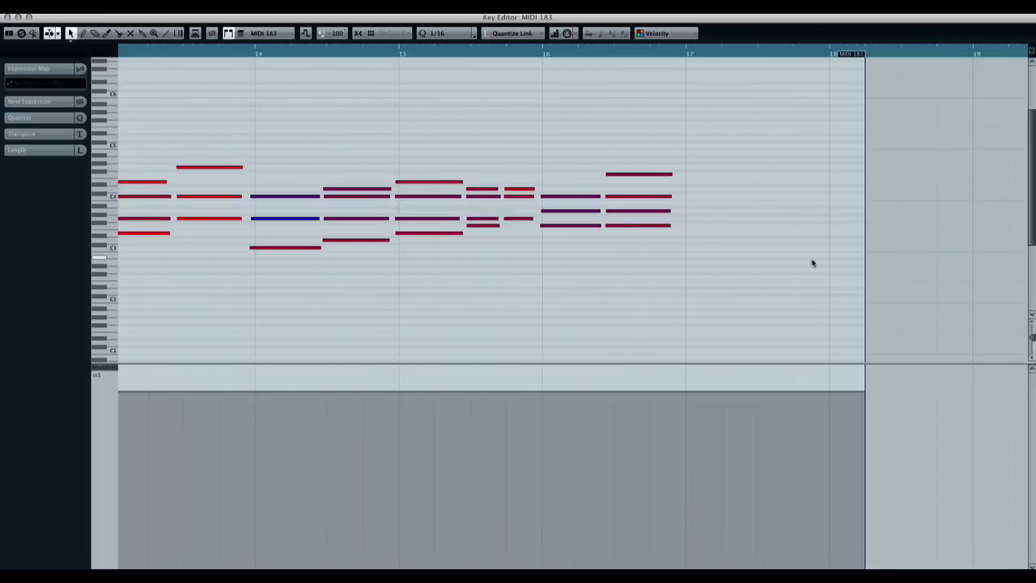
scroll(812, 262, left, 3)
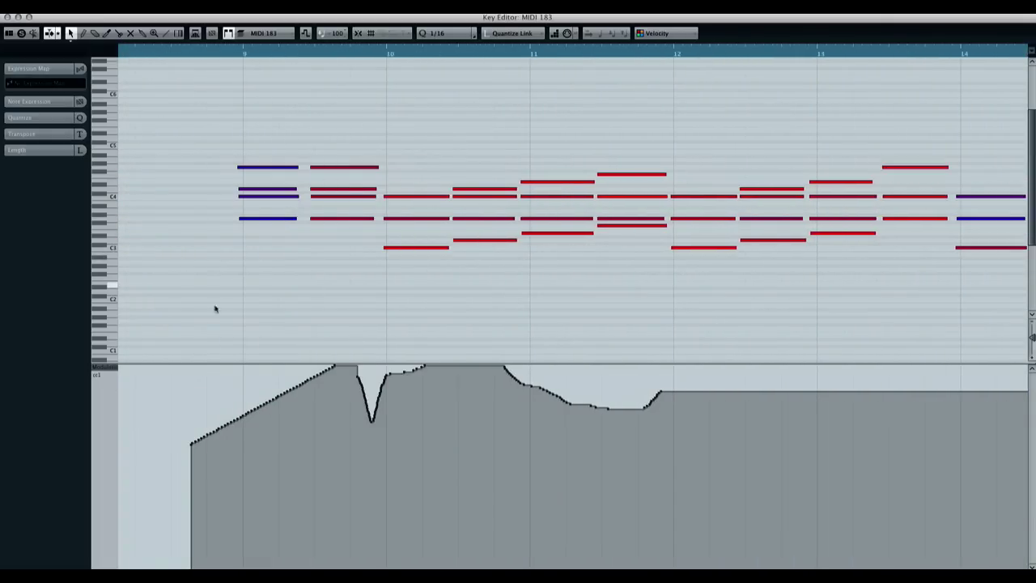
scroll(430, 194, right, 7)
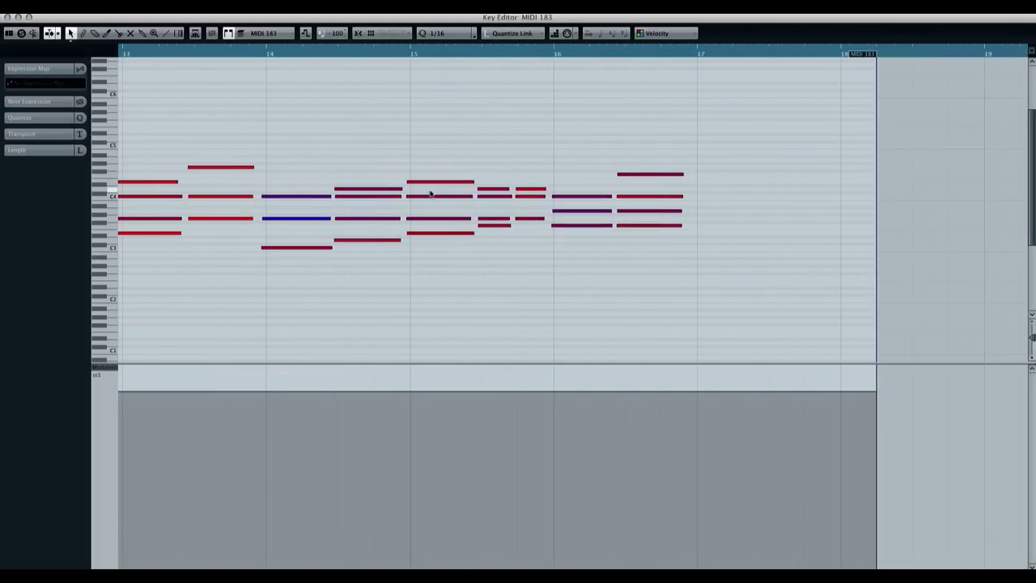
scroll(431, 194, left, 1)
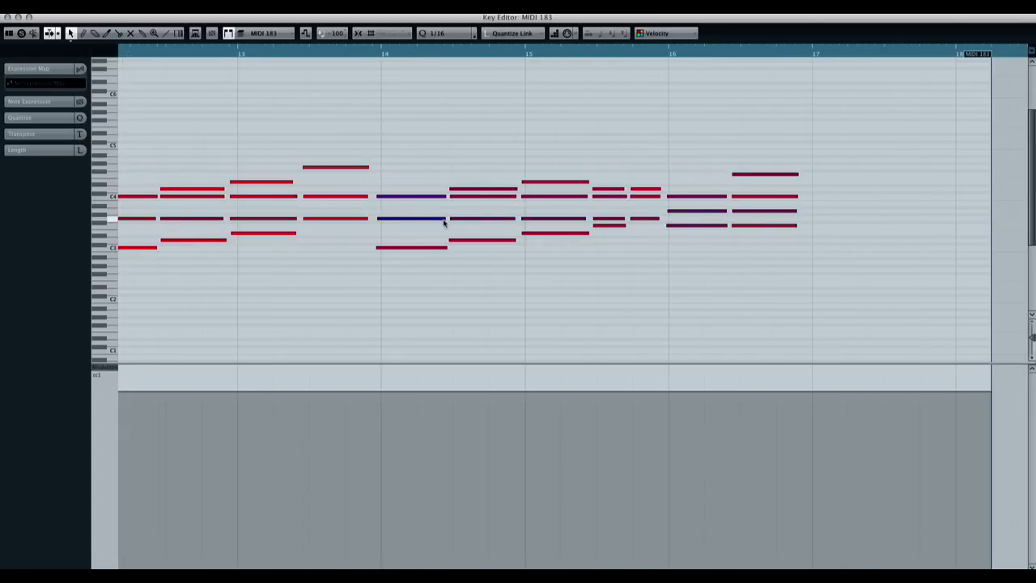
scroll(444, 223, left, 4)
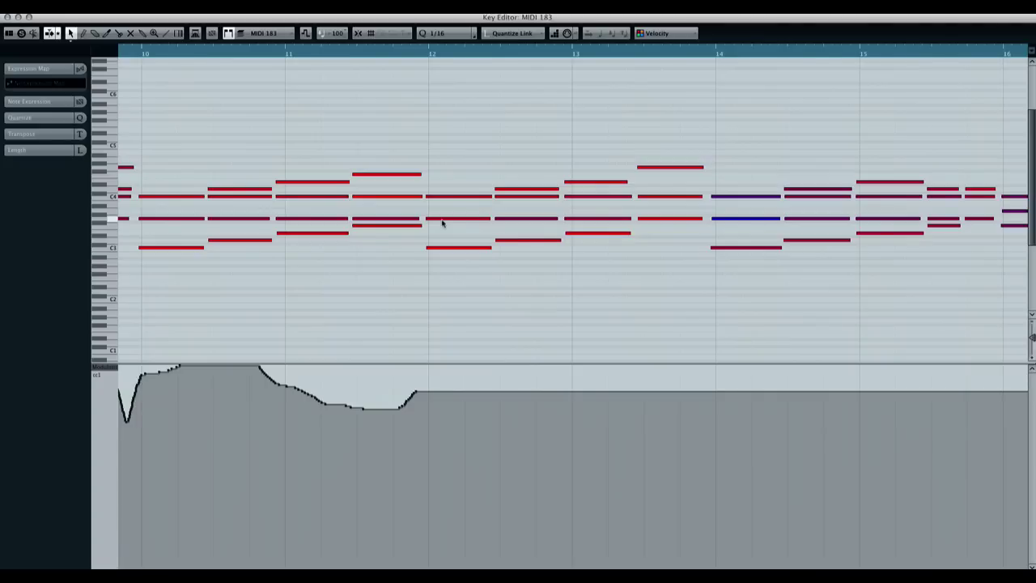
key(super+w)
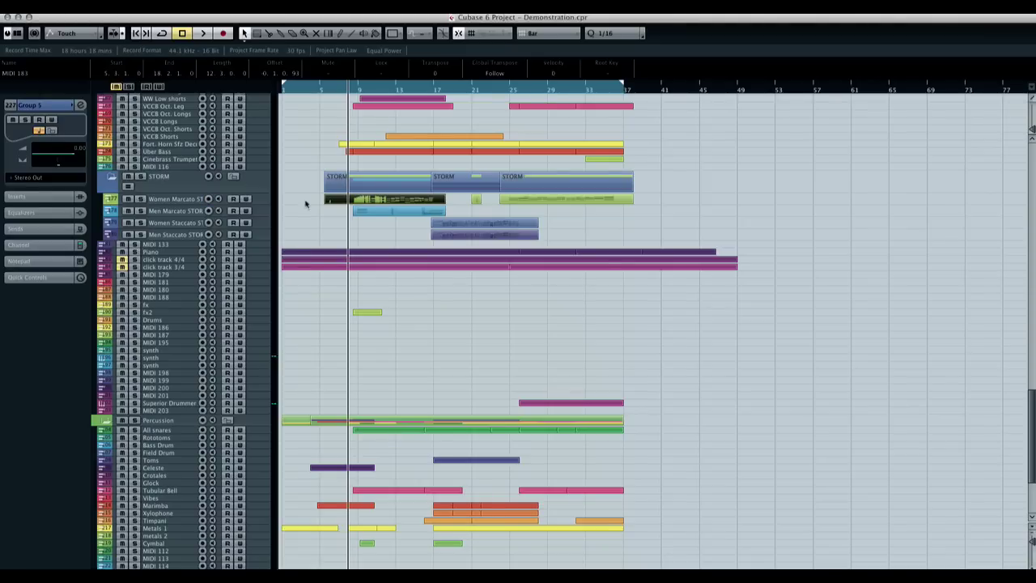
Play the Men Marcato part in the Key Editor, then close it and clear the part selection.
key(space)
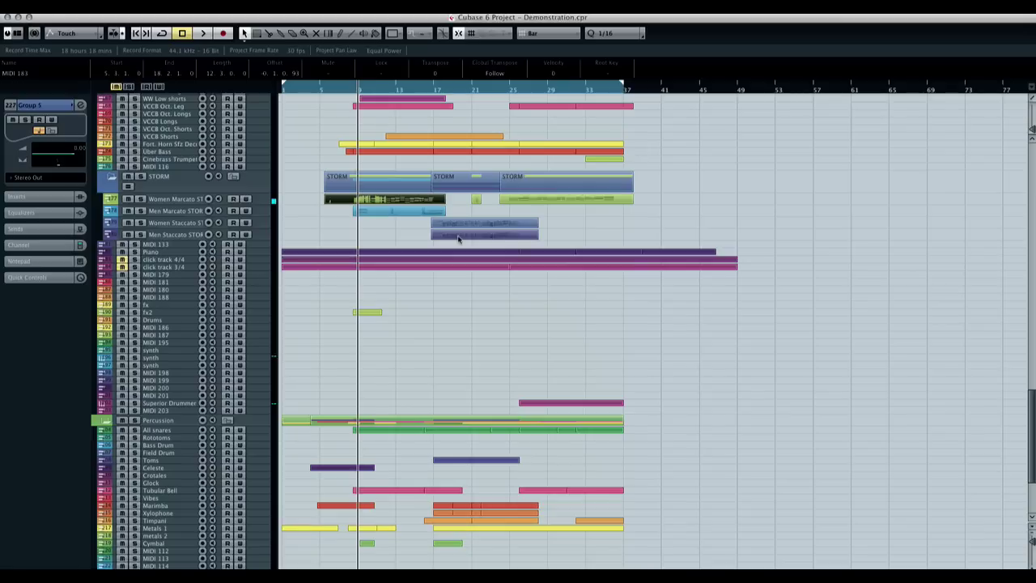
click(408, 212)
double_click(397, 212)
key(space)
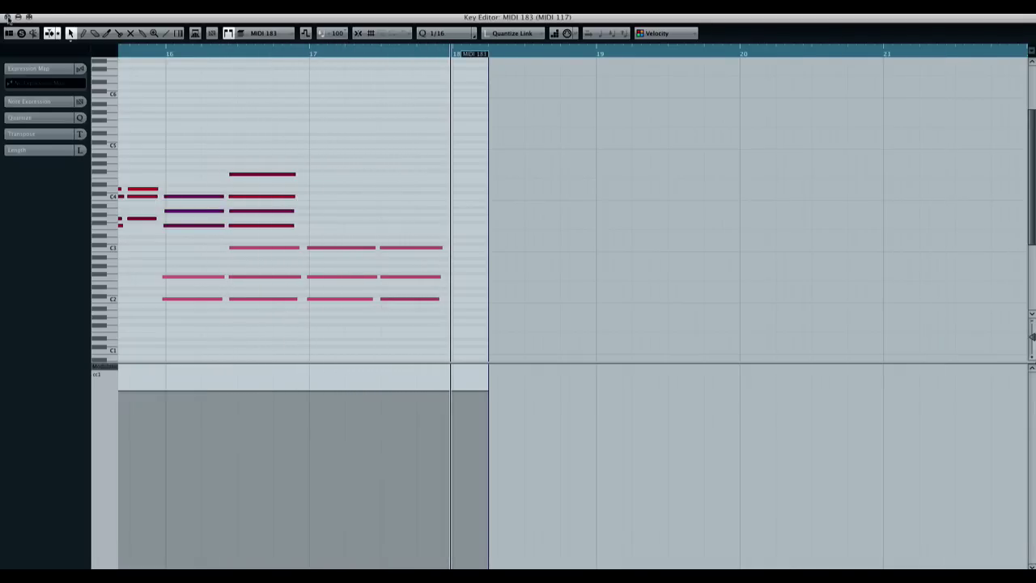
click(9, 17)
click(715, 152)
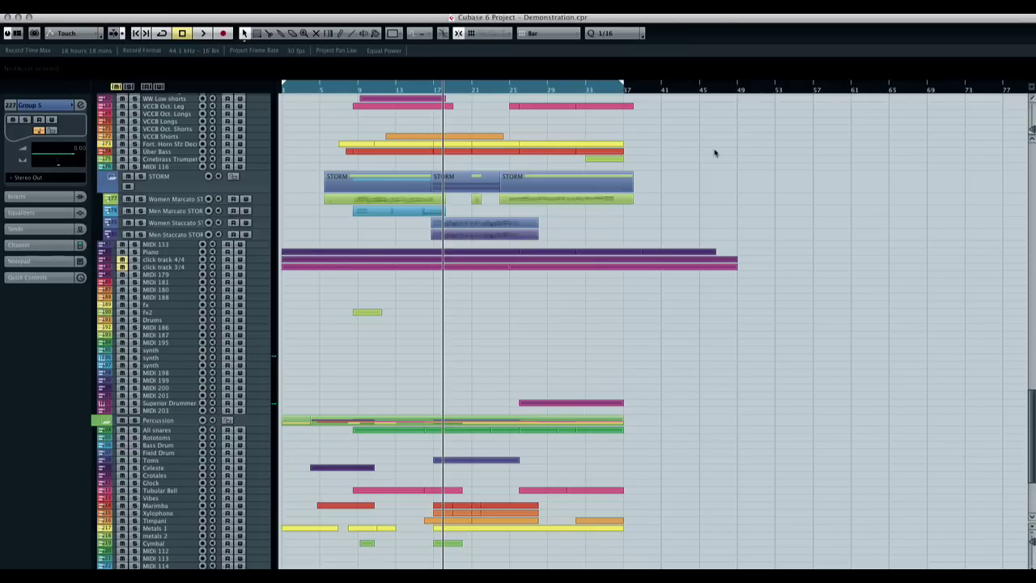
click(423, 203)
shift+click(418, 212)
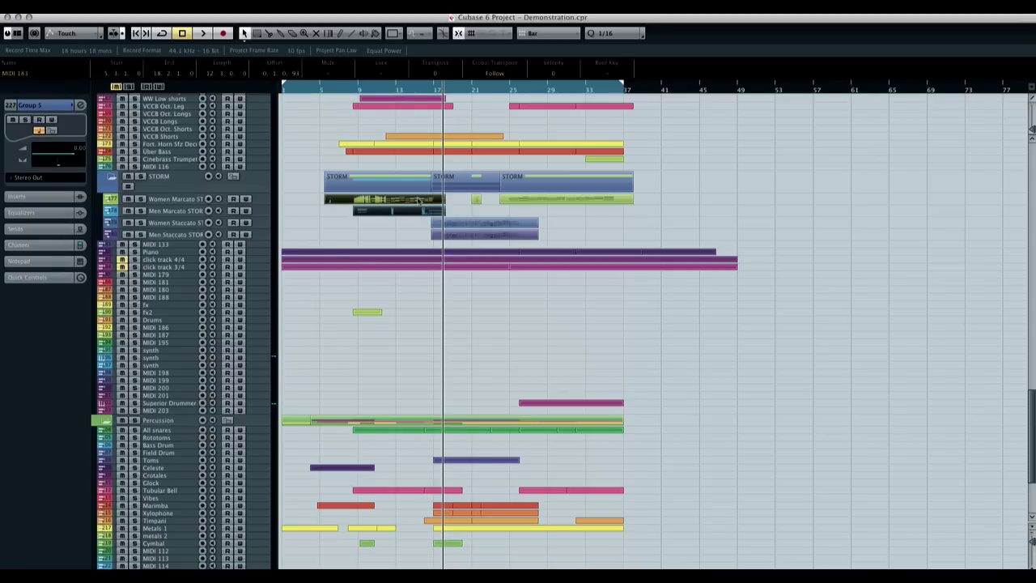
double_click(419, 201)
click(412, 249)
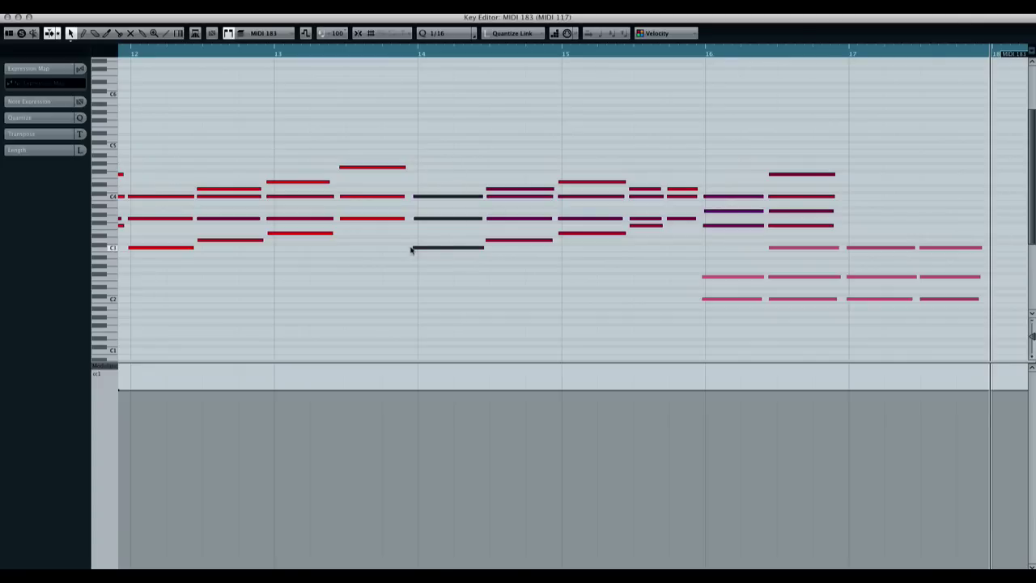
drag(415, 249, 415, 248)
click(446, 173)
click(7, 16)
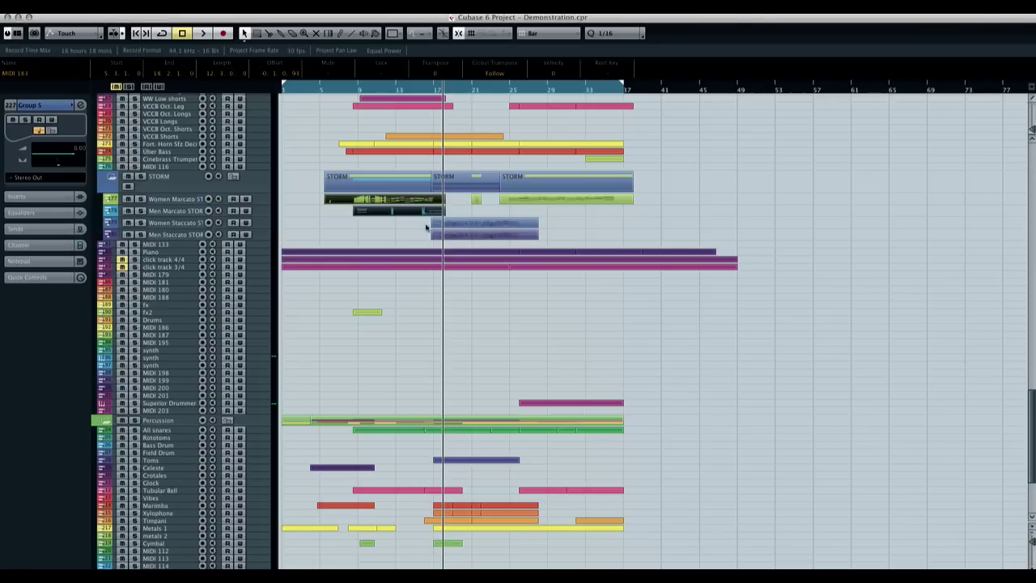
Select both Staccato STORM parts and open their notes in the Key Editor to audition them.
drag(427, 226, 462, 237)
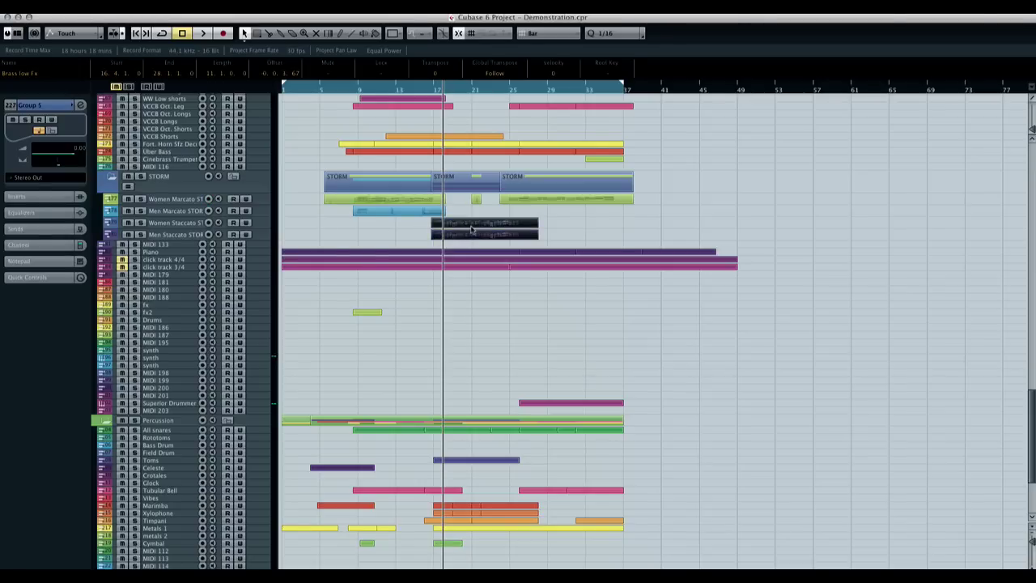
double_click(474, 224)
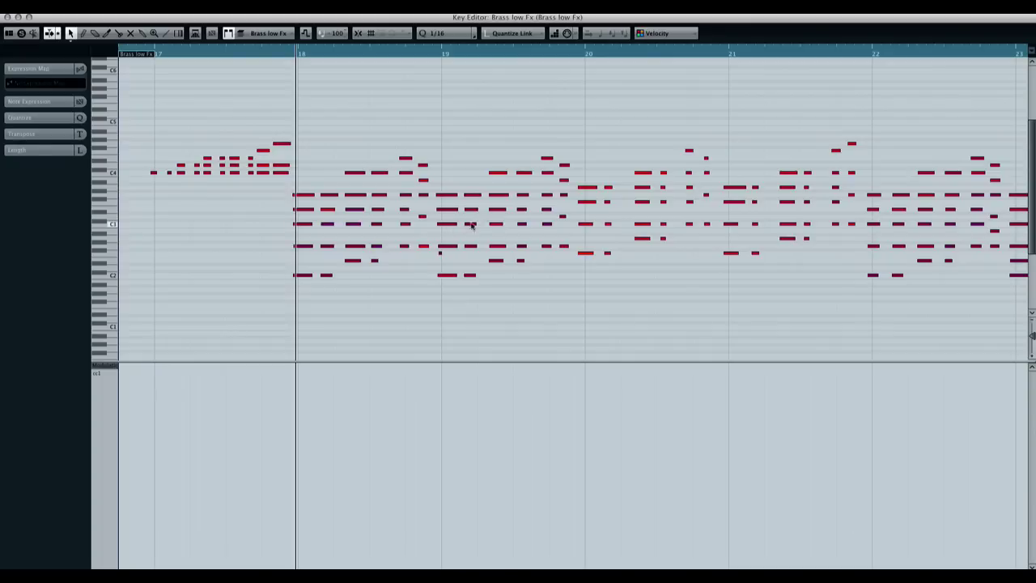
click(7, 16)
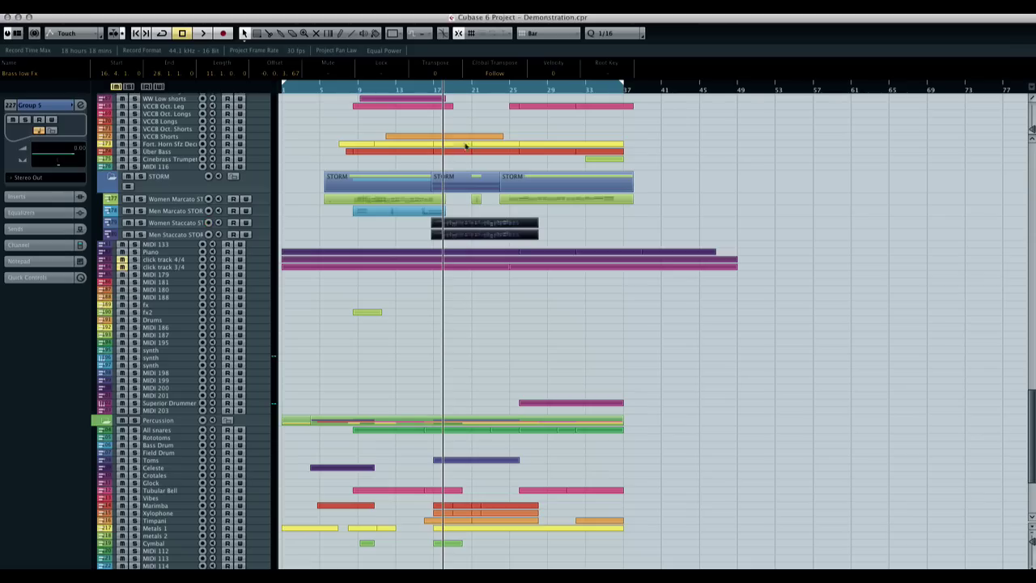
double_click(489, 227)
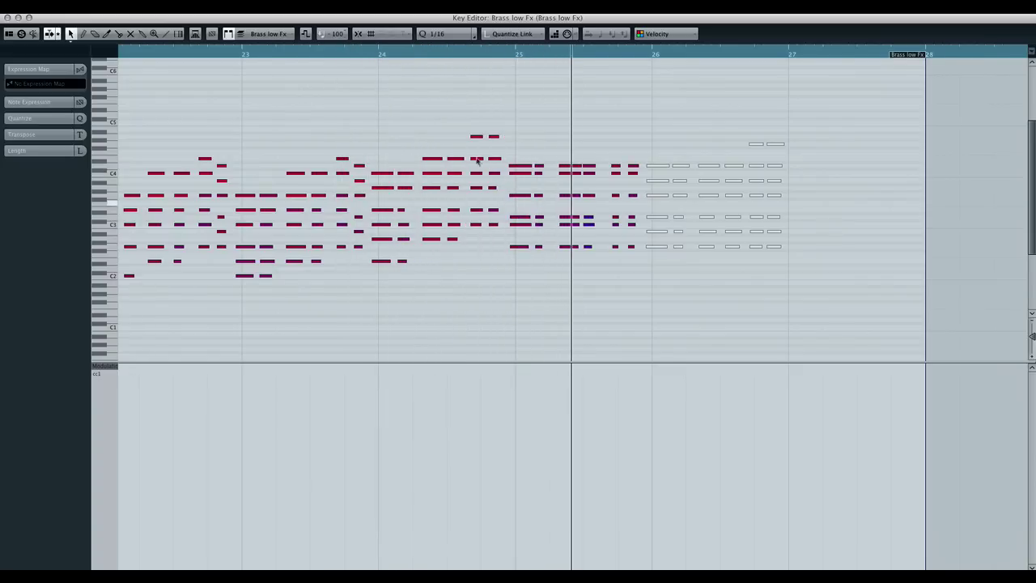
Close the current editor and open the later Women Marcato part MIDI 183 in the Key Editor.
click(7, 17)
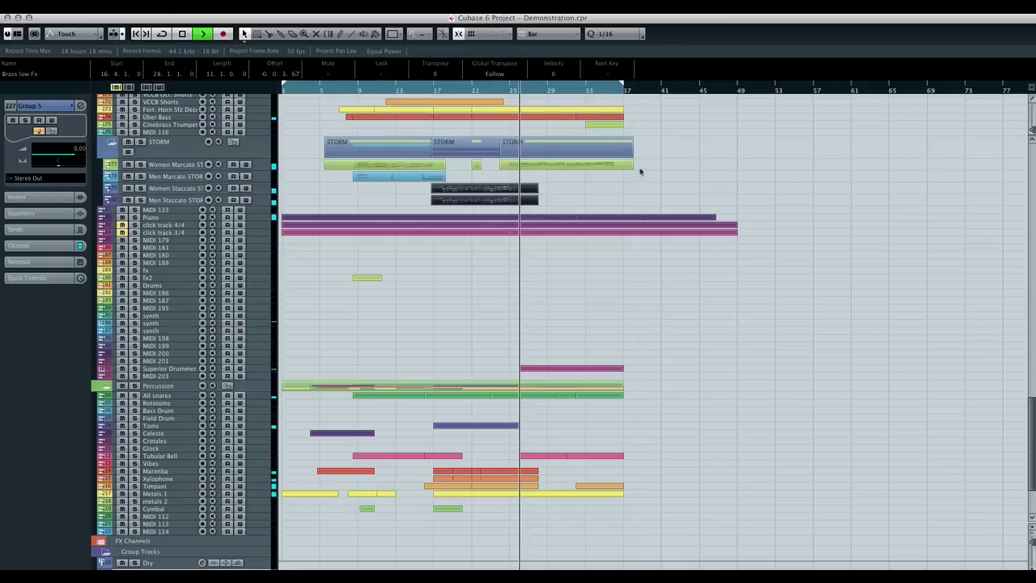
double_click(604, 165)
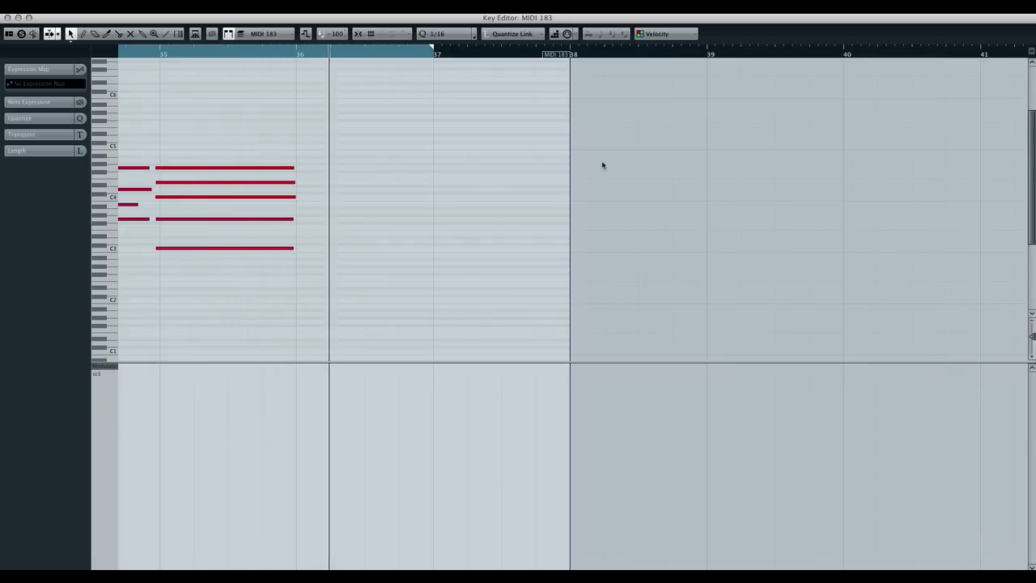
key(super+w)
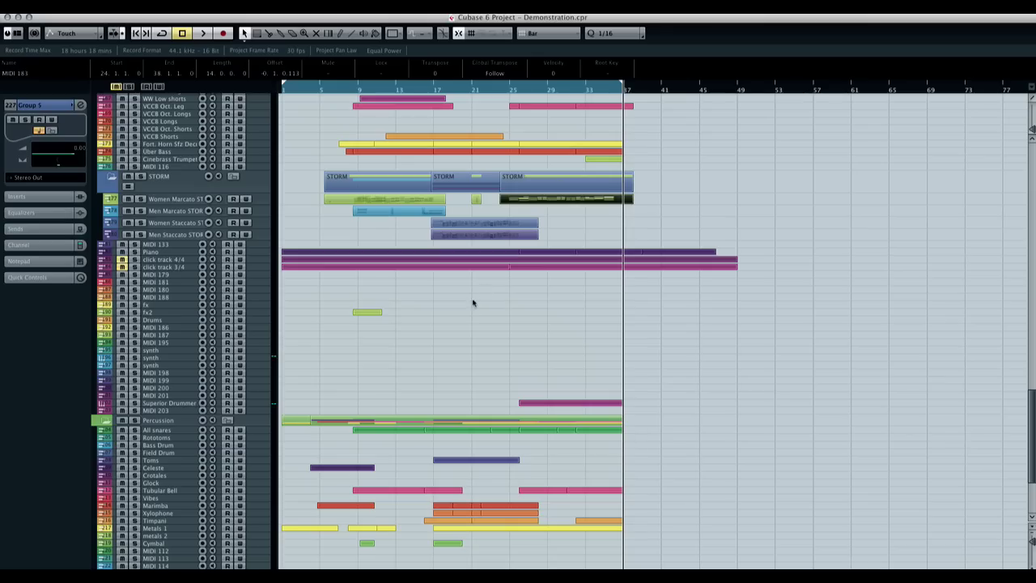
scroll(472, 303, up, 3)
scroll(472, 299, up, 15)
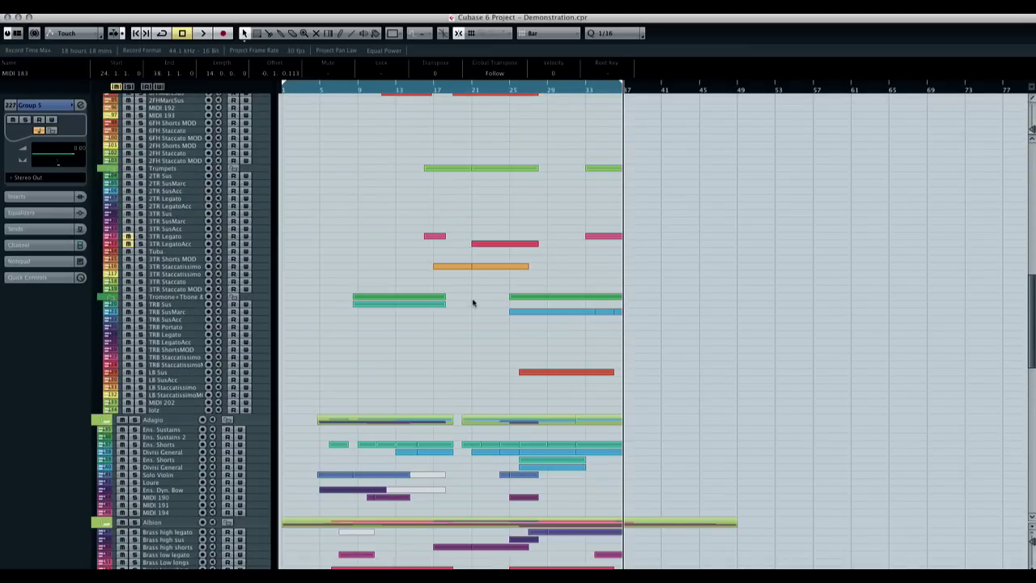
scroll(473, 303, down, 3)
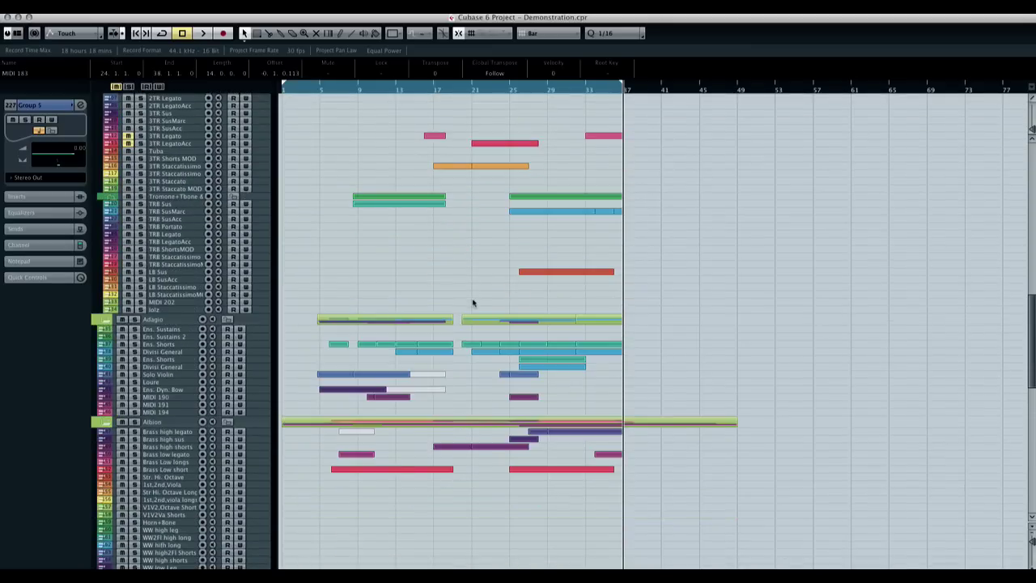
scroll(473, 303, down, 20)
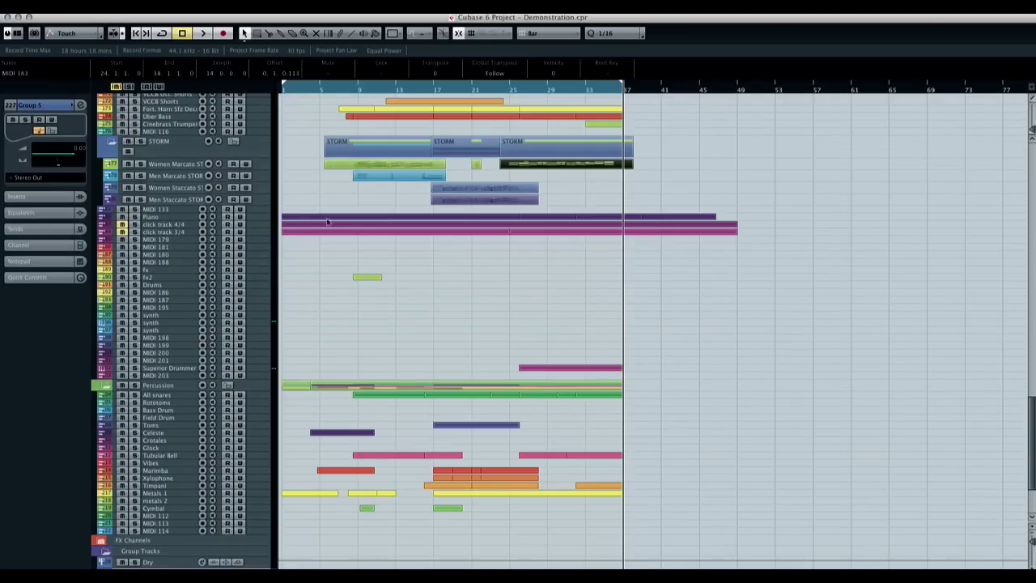
click(576, 335)
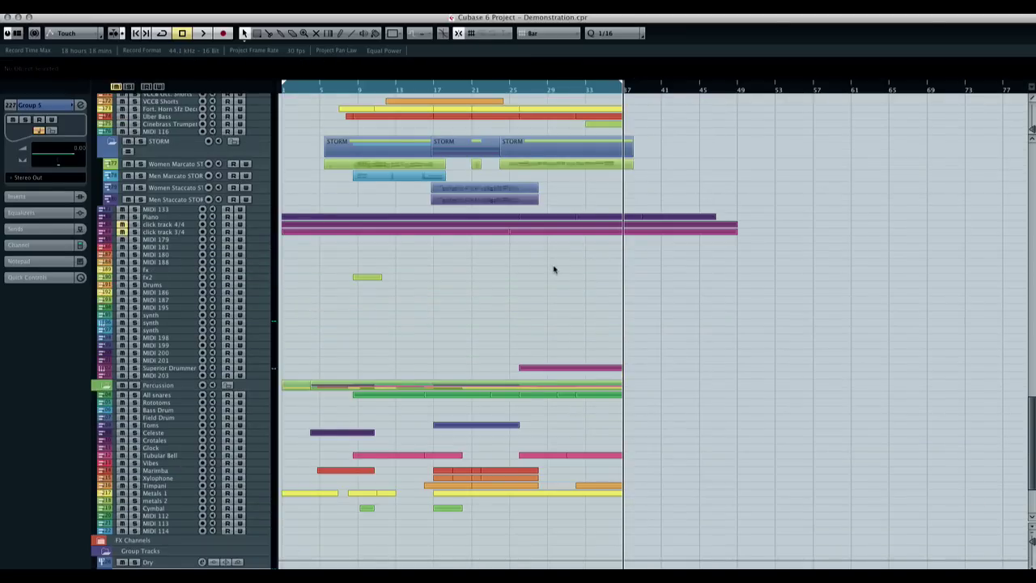